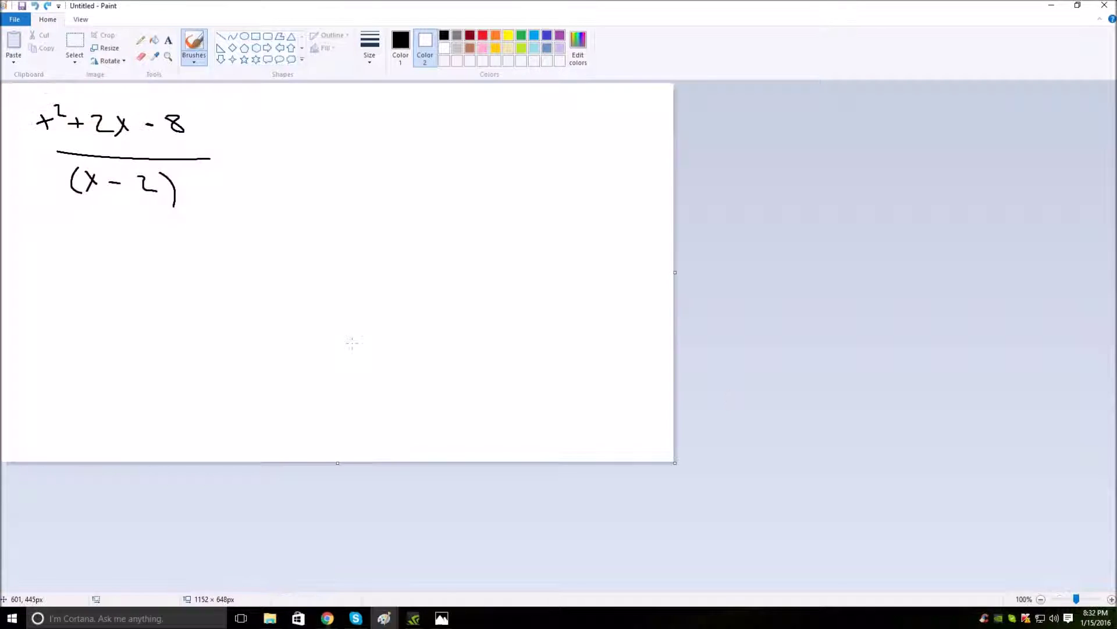
Write the factor pair 4 and −2 for x²+2x−8.
key("alt")
key("alt")
key("alt")
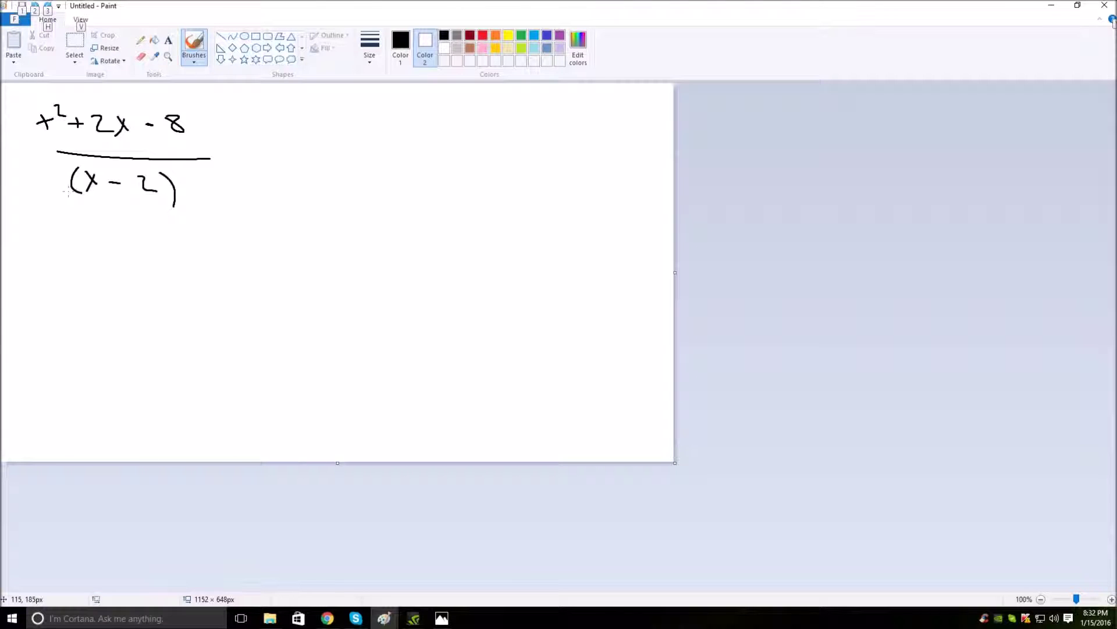
key("alt")
key("alt")
key("alt")
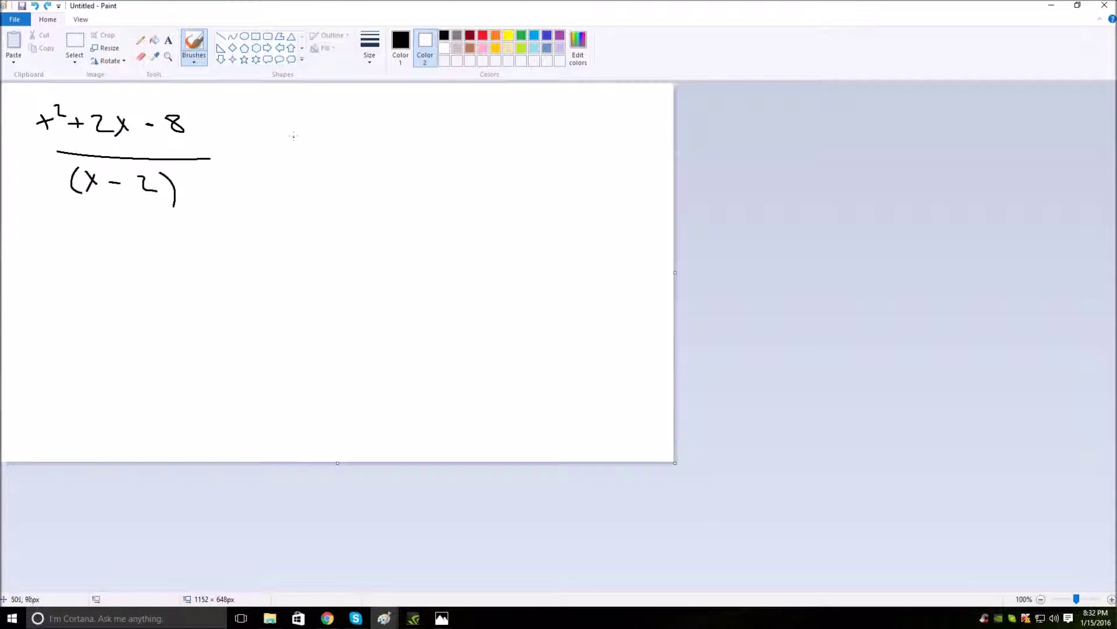
left_click_drag(285, 116, 304, 118)
left_click_drag(301, 109, 303, 131)
left_click_drag(410, 116, 429, 139)
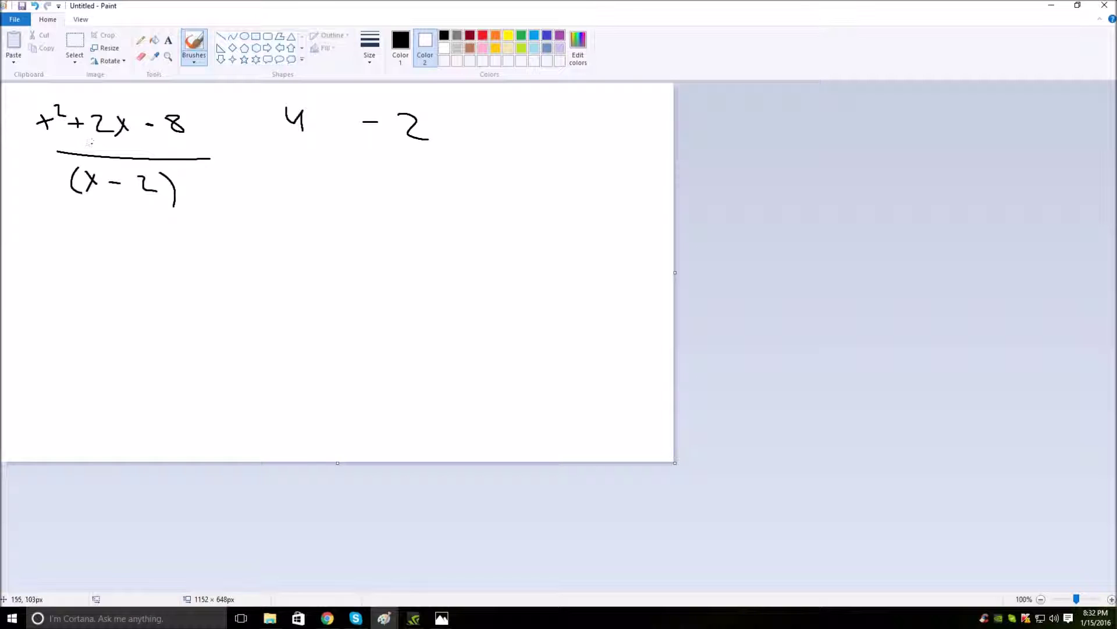
Write the factored fraction (x+4)(x−2) over (x−2).
mouse_move(260, 210)
left_mouse_down()
mouse_move(251, 249)
mouse_move(303, 246)
left_mouse_up()
mouse_move(295, 228)
left_mouse_down()
mouse_move(373, 229)
mouse_move(404, 274)
left_mouse_up()
mouse_move(443, 227)
left_mouse_down()
mouse_move(453, 274)
mouse_move(484, 262)
mouse_move(468, 263)
left_mouse_up()
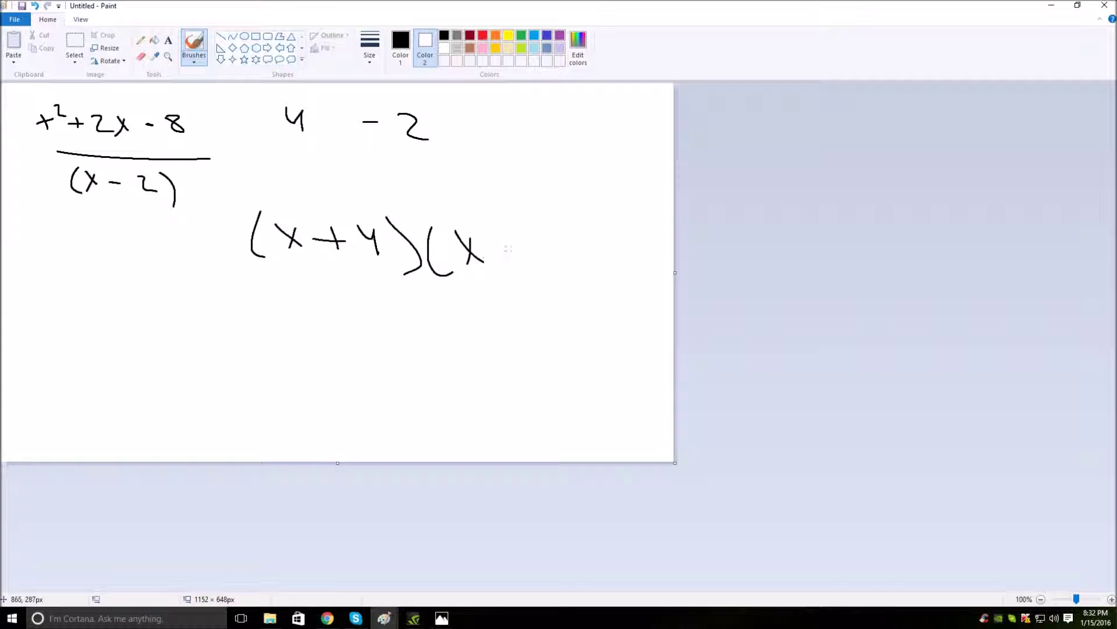
left_click_drag(526, 233, 553, 263)
left_click_drag(558, 225, 583, 271)
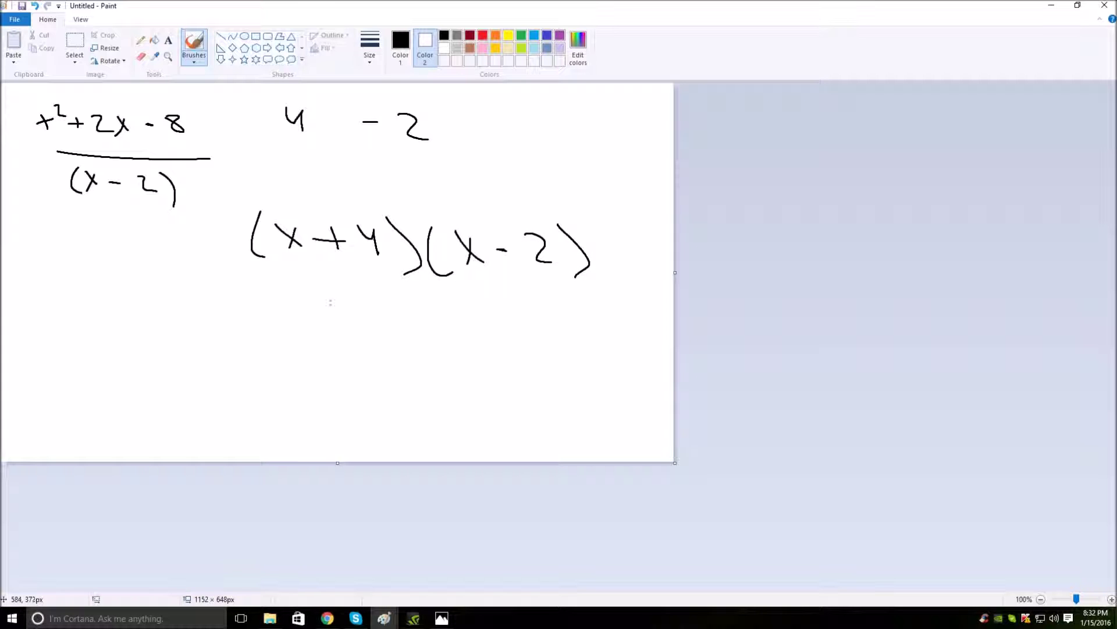
left_click_drag(301, 295, 606, 285)
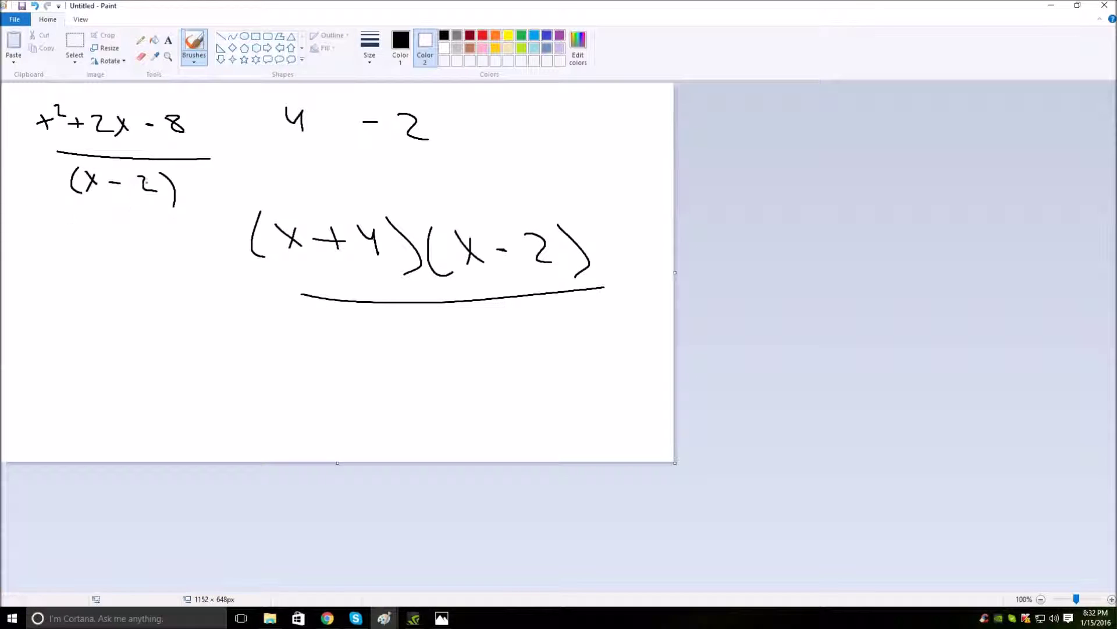
left_click_drag(369, 316, 380, 338)
left_click_drag(463, 315, 498, 337)
left_click_drag(504, 310, 517, 356)
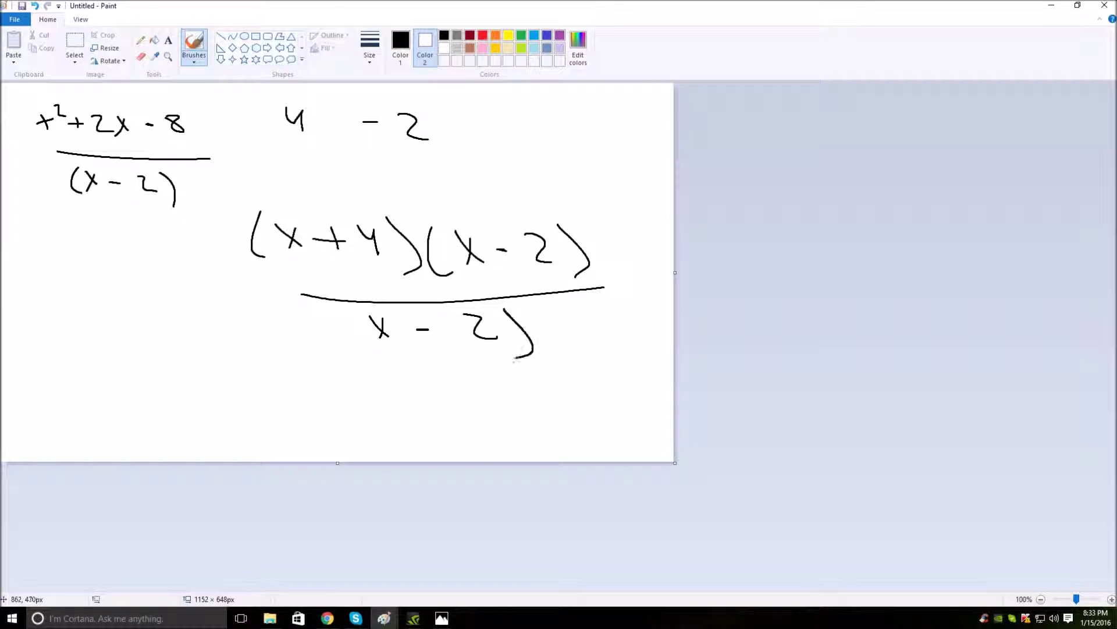
left_click_drag(361, 317, 365, 357)
Strike through both (x−2) factors and write the answer x + 4.
left_click_drag(439, 252, 579, 251)
left_click_drag(349, 327, 539, 319)
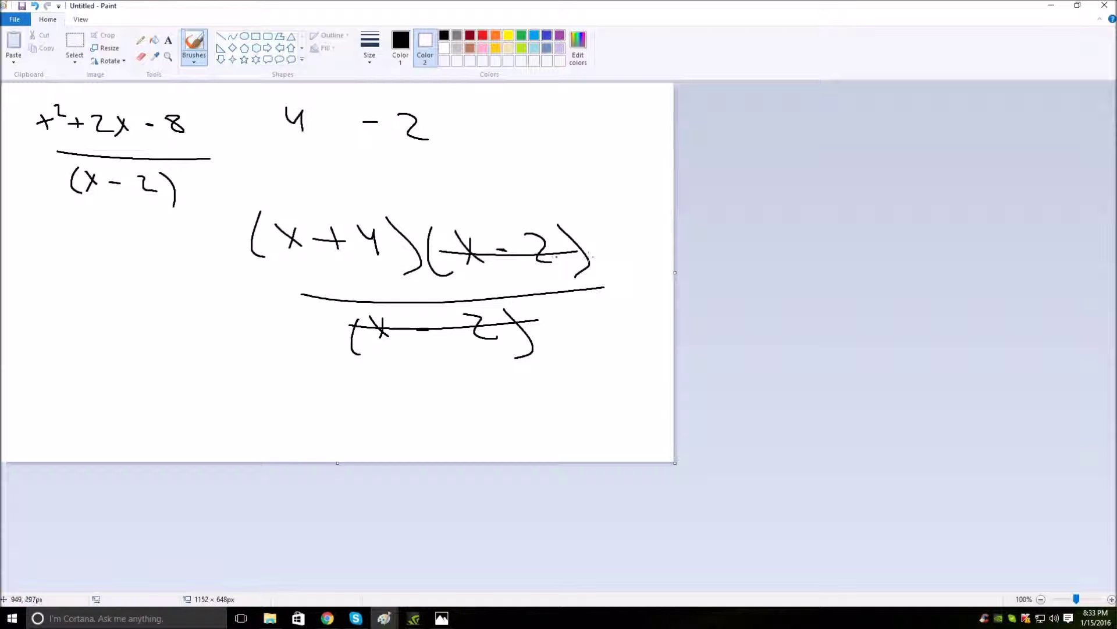
left_click_drag(57, 290, 96, 312)
mouse_move(81, 289)
left_mouse_down()
mouse_move(72, 324)
mouse_move(146, 295)
mouse_move(139, 310)
left_mouse_up()
left_click_drag(166, 285, 182, 298)
left_click_drag(185, 284, 196, 319)
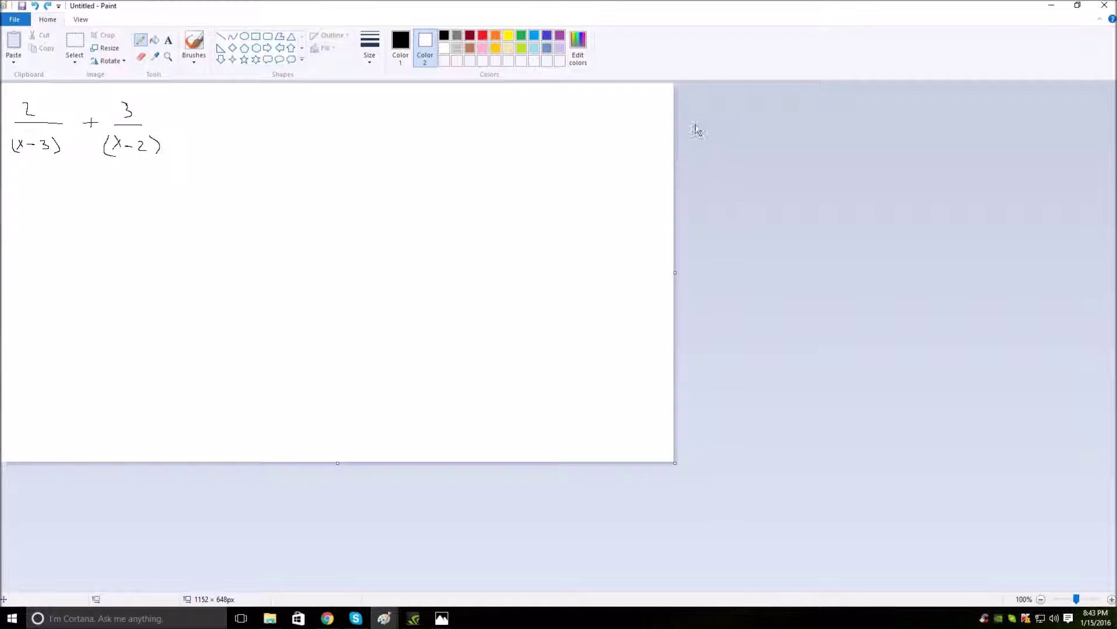
Draw the left fraction with numerator 2 over the common denominator (x−3)(x−2).
key("alt")
key("alt")
key("alt")
key("alt")
key("alt")
key("alt")
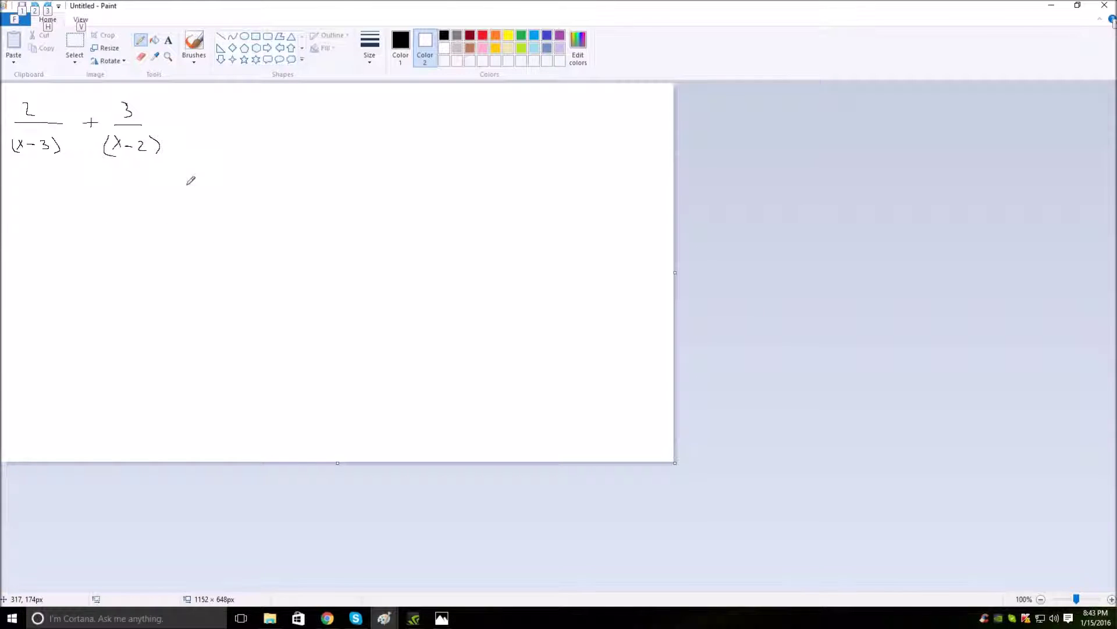
key("alt")
left_click_drag(34, 233, 96, 234)
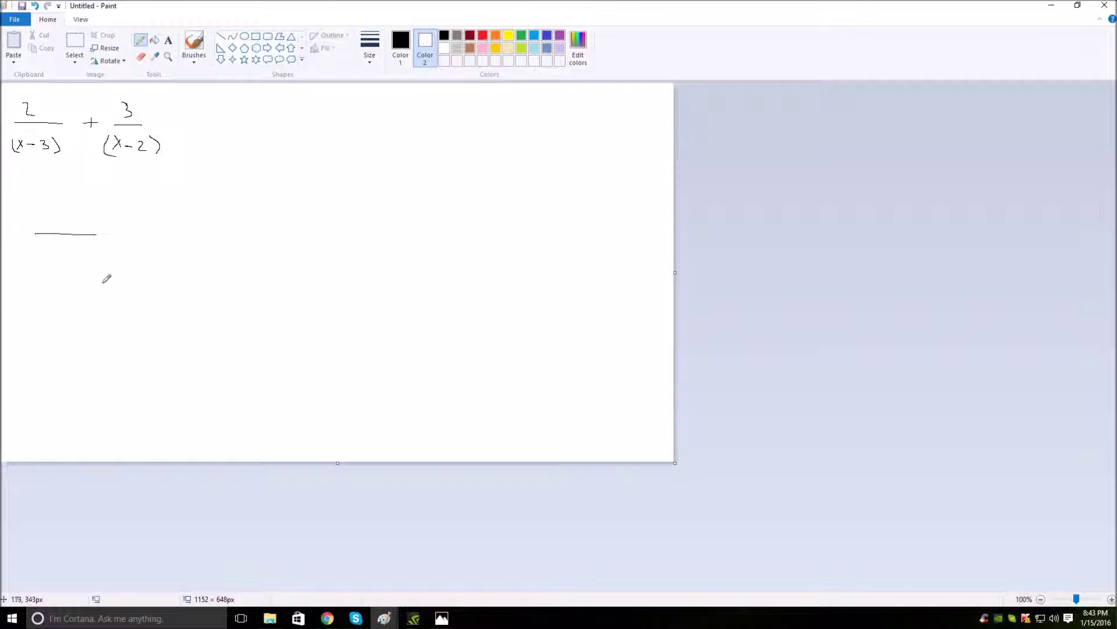
mouse_move(35, 254)
left_mouse_down()
mouse_move(35, 277)
mouse_move(55, 272)
left_mouse_up()
mouse_move(57, 265)
left_mouse_down()
mouse_move(50, 272)
mouse_move(147, 279)
left_mouse_up()
mouse_move(147, 265)
left_mouse_down()
mouse_move(138, 279)
mouse_move(216, 284)
left_mouse_up()
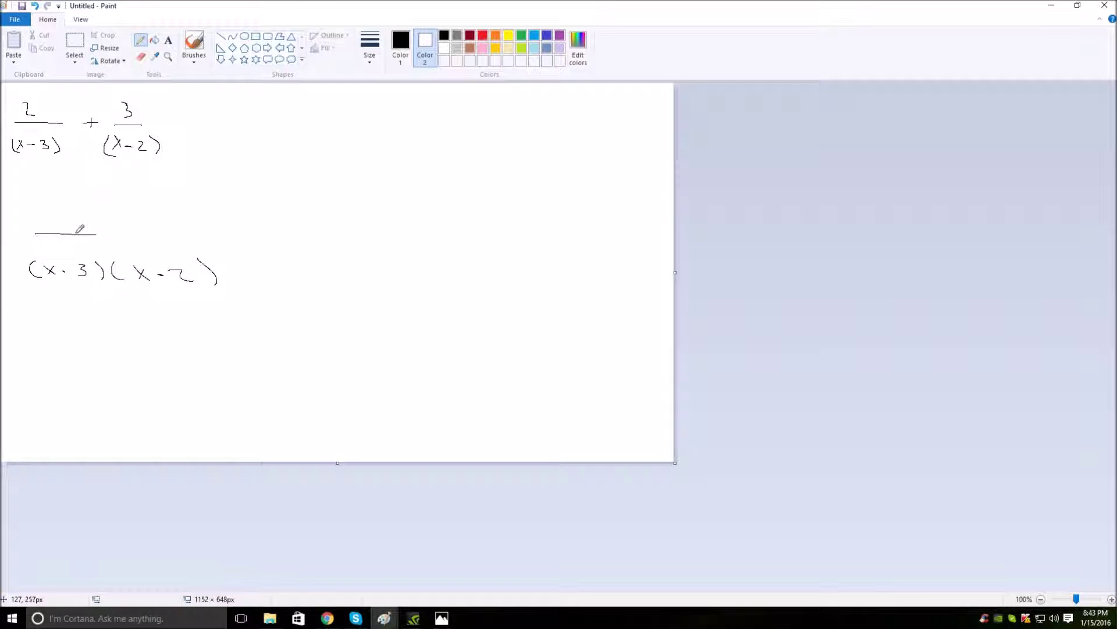
left_click_drag(78, 234, 177, 239)
left_click_drag(96, 200, 129, 223)
Draw the right fraction with numerator 3 and open a parenthesis after the left 2.
left_click_drag(278, 235, 396, 231)
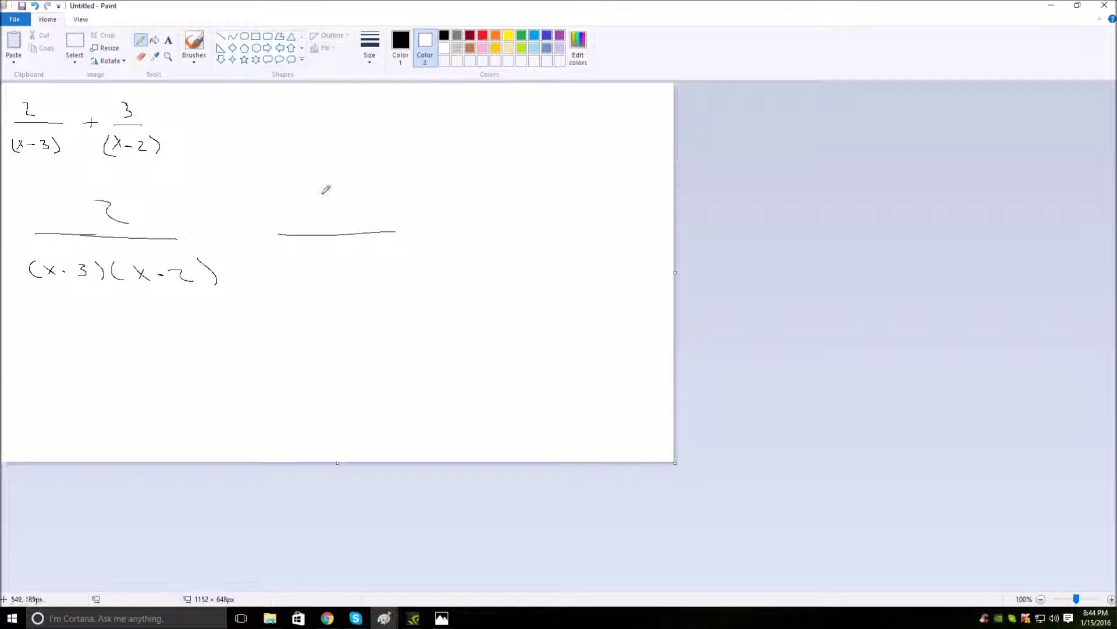
mouse_move(317, 199)
left_mouse_down()
mouse_move(350, 212)
mouse_move(334, 219)
mouse_move(313, 273)
mouse_move(359, 267)
mouse_move(413, 282)
mouse_move(390, 285)
mouse_move(449, 272)
mouse_move(505, 296)
left_mouse_up()
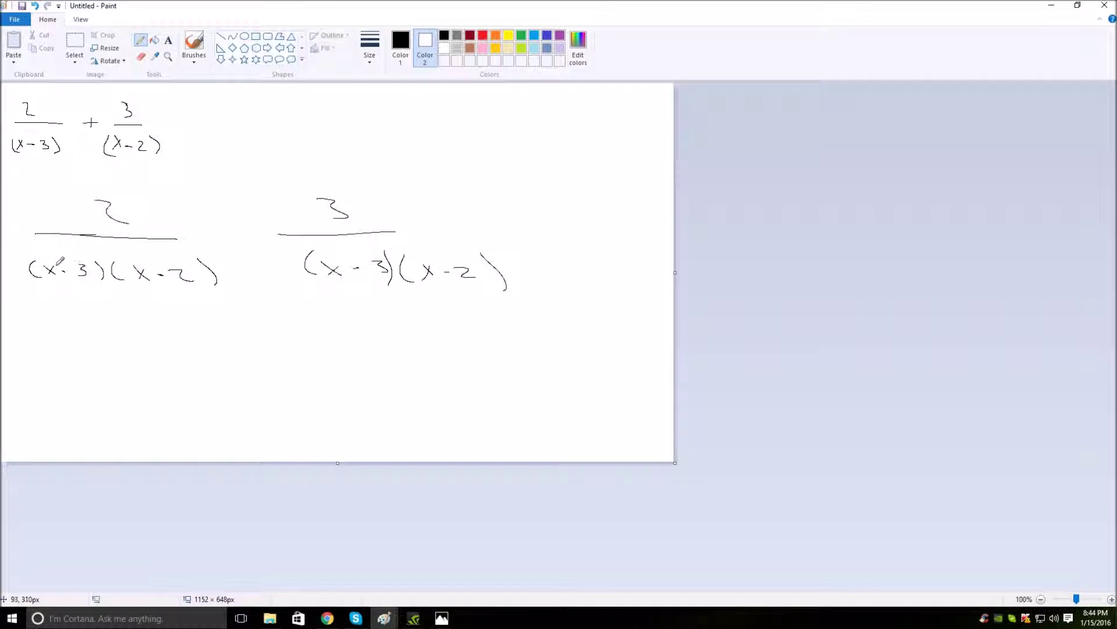
mouse_move(131, 200)
left_mouse_down()
mouse_move(143, 233)
mouse_move(184, 221)
mouse_move(213, 238)
left_mouse_up()
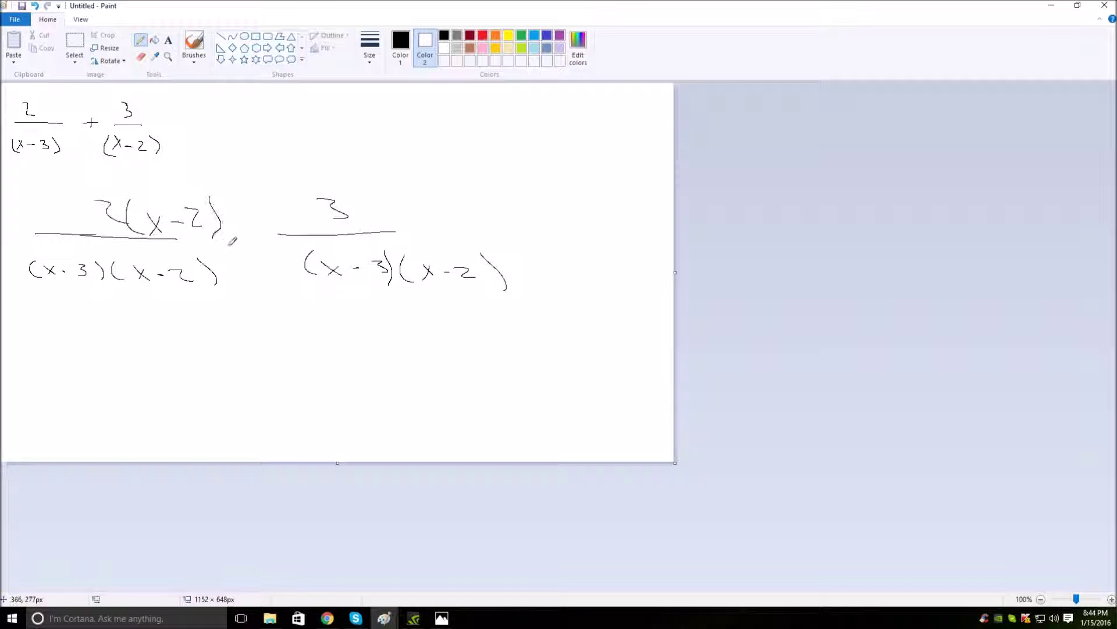
Extend the numerators to 2(x−2) and 3(x−3), writing 2x−4 and 3x−9 above.
mouse_move(367, 190)
left_mouse_down()
mouse_move(366, 223)
mouse_move(383, 209)
mouse_move(382, 223)
mouse_move(435, 208)
mouse_move(422, 220)
mouse_move(455, 228)
left_mouse_up()
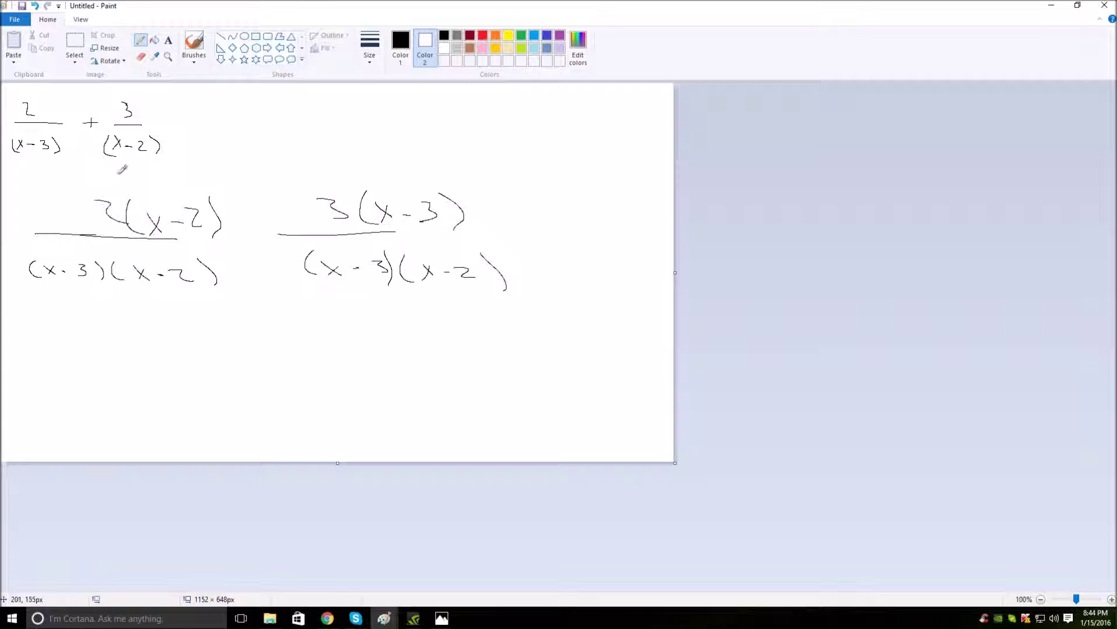
mouse_move(113, 169)
left_mouse_down()
mouse_move(161, 185)
mouse_move(151, 191)
mouse_move(216, 174)
left_mouse_up()
left_click_drag(211, 166, 213, 188)
mouse_move(341, 150)
left_mouse_down()
mouse_move(352, 145)
mouse_move(375, 175)
left_mouse_up()
mouse_move(408, 166)
left_mouse_down()
mouse_move(431, 148)
mouse_move(458, 170)
left_mouse_up()
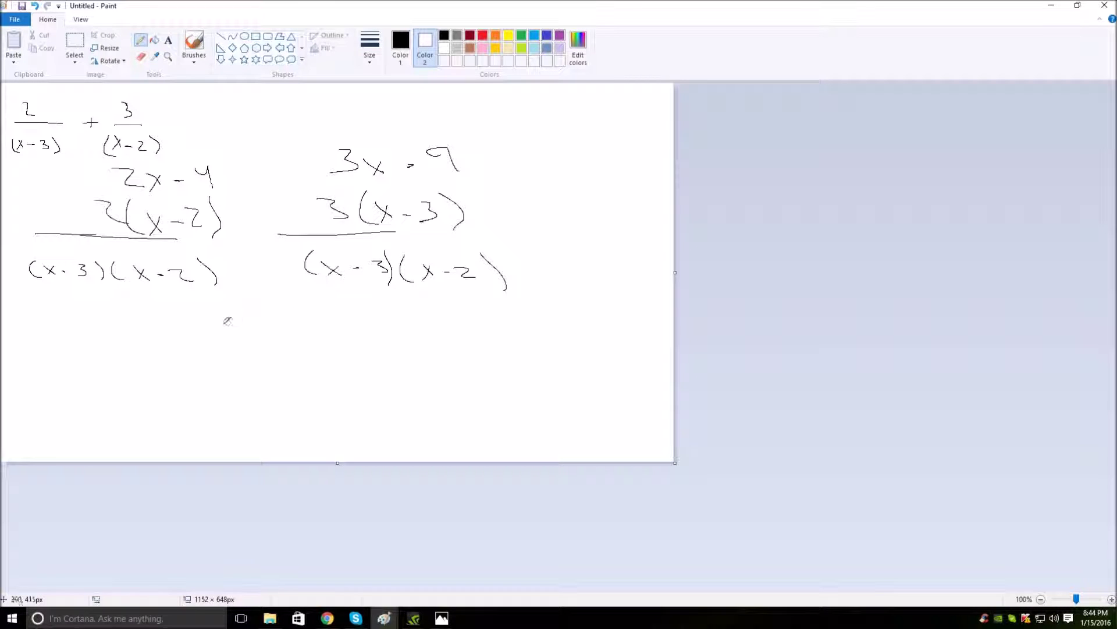
left_click_drag(175, 327, 211, 343)
Add plus signs and write the combined fraction 2x−4+3x−9 over (x−3)(x−2).
mouse_move(248, 233)
left_mouse_down()
mouse_move(269, 231)
mouse_move(256, 248)
left_mouse_up()
mouse_move(271, 162)
left_mouse_down()
mouse_move(270, 181)
mouse_move(274, 170)
left_mouse_up()
left_click_drag(232, 336, 267, 331)
mouse_move(270, 324)
left_mouse_down()
mouse_move(270, 339)
mouse_move(311, 328)
mouse_move(303, 336)
left_mouse_up()
mouse_move(325, 319)
left_mouse_down()
mouse_move(334, 320)
mouse_move(325, 338)
mouse_move(399, 321)
mouse_move(404, 339)
mouse_move(399, 314)
mouse_move(403, 324)
left_mouse_up()
left_click_drag(214, 367, 396, 361)
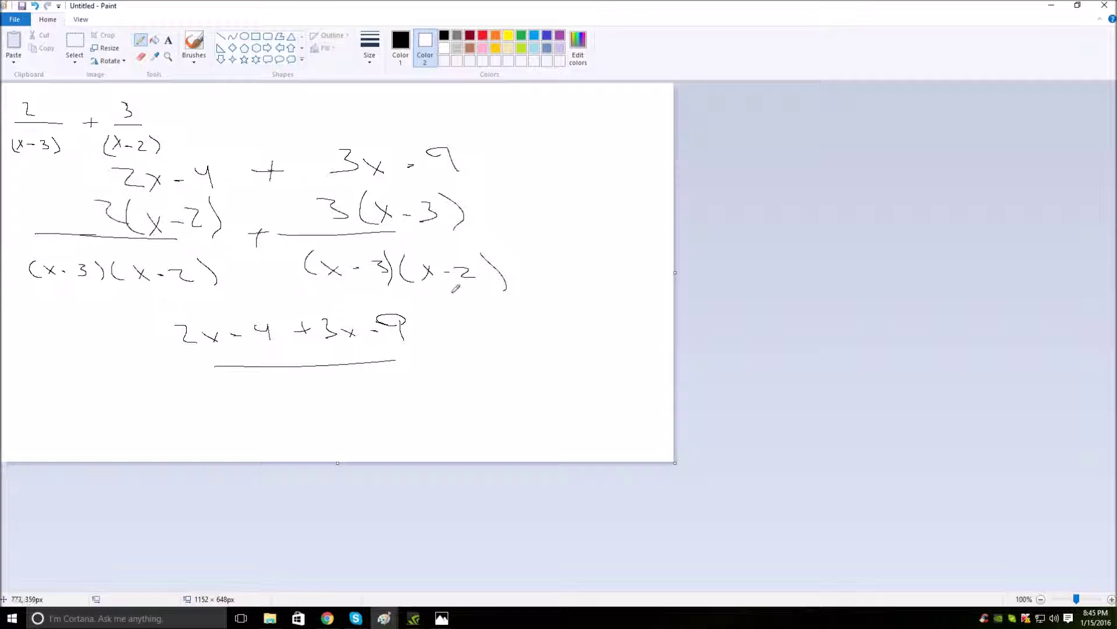
mouse_move(243, 379)
left_mouse_down()
mouse_move(250, 412)
mouse_move(317, 395)
mouse_move(344, 415)
mouse_move(395, 411)
mouse_move(383, 412)
left_mouse_up()
left_click_drag(415, 403, 455, 410)
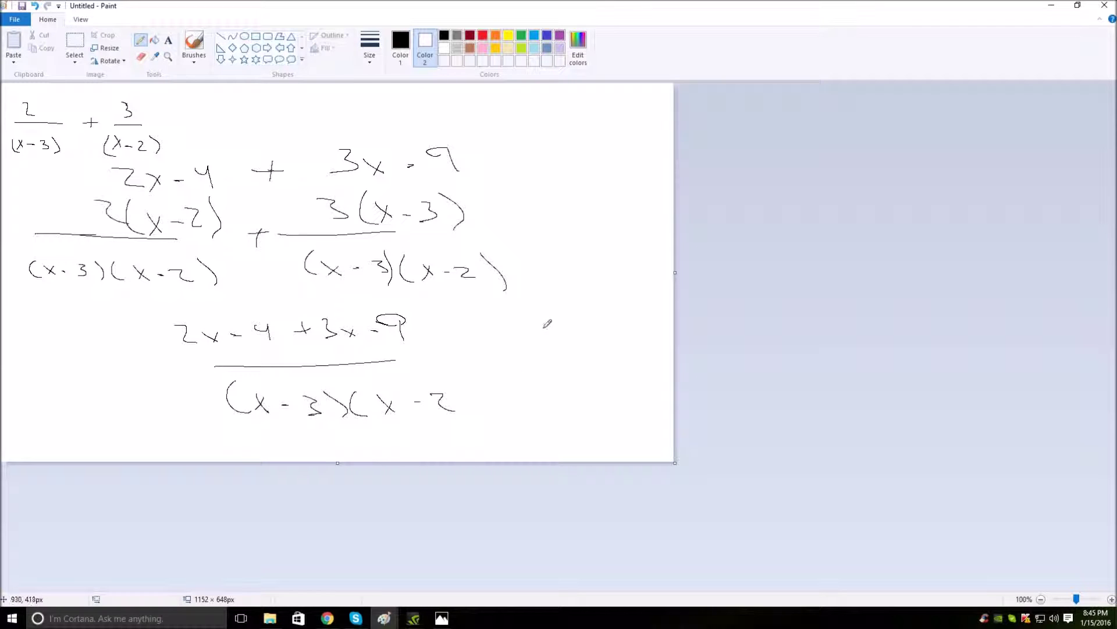
mouse_move(454, 381)
left_mouse_down()
mouse_move(473, 401)
mouse_move(466, 424)
left_mouse_up()
Write the simplified result 5x−13 with its fraction bar and denominator.
mouse_move(515, 313)
left_mouse_down()
mouse_move(497, 337)
mouse_move(541, 334)
mouse_move(525, 336)
left_mouse_up()
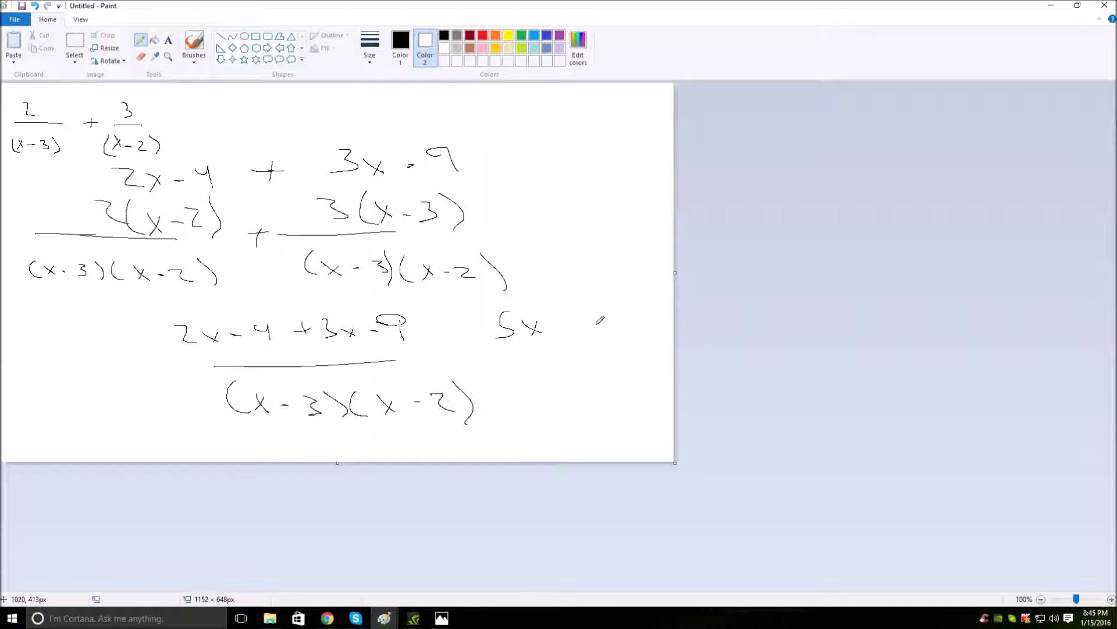
left_click_drag(590, 309, 589, 328)
mouse_move(597, 311)
left_mouse_down()
mouse_move(611, 305)
mouse_move(618, 326)
left_mouse_up()
left_click_drag(523, 352, 646, 346)
mouse_move(512, 371)
left_mouse_down()
mouse_move(504, 398)
mouse_move(558, 386)
mouse_move(609, 404)
mouse_move(663, 390)
mouse_move(670, 399)
left_mouse_up()
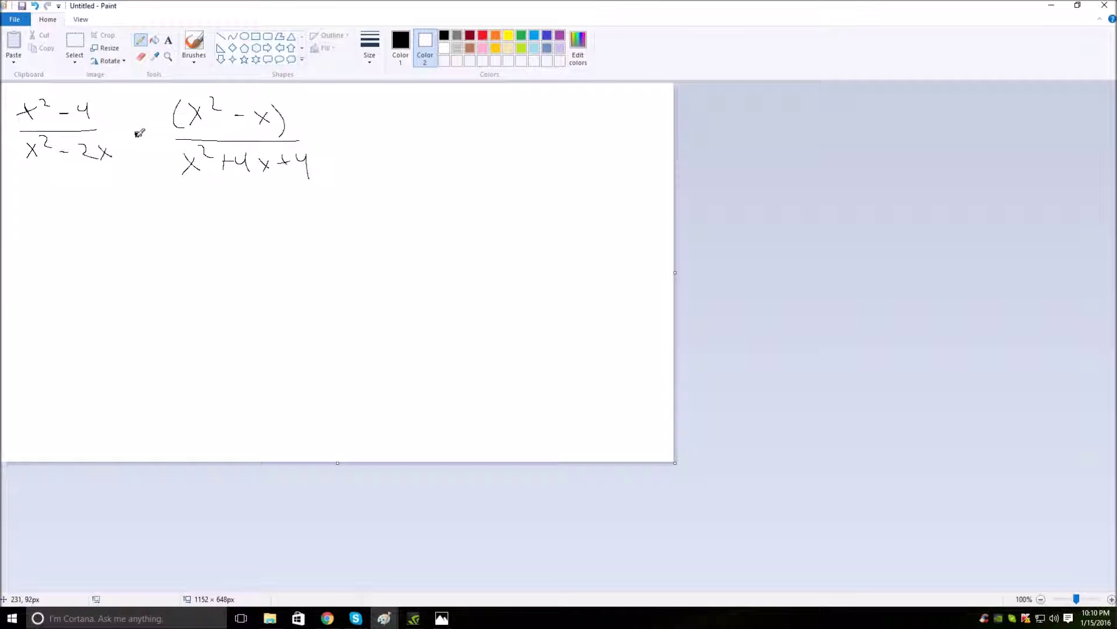
Place a multiplication dot between the two fractions.
left_click(138, 135)
Note the factor pair −2 and 2, then write (x−2)(x+2) over x(x−2).
left_click_drag(469, 109, 540, 121)
mouse_move(45, 260)
left_mouse_down()
mouse_move(46, 283)
mouse_move(61, 276)
left_mouse_up()
mouse_move(65, 262)
left_mouse_down()
mouse_move(59, 277)
mouse_move(145, 286)
mouse_move(187, 268)
mouse_move(179, 282)
left_mouse_up()
mouse_move(197, 266)
left_mouse_down()
mouse_move(227, 285)
mouse_move(251, 273)
mouse_move(243, 289)
left_mouse_up()
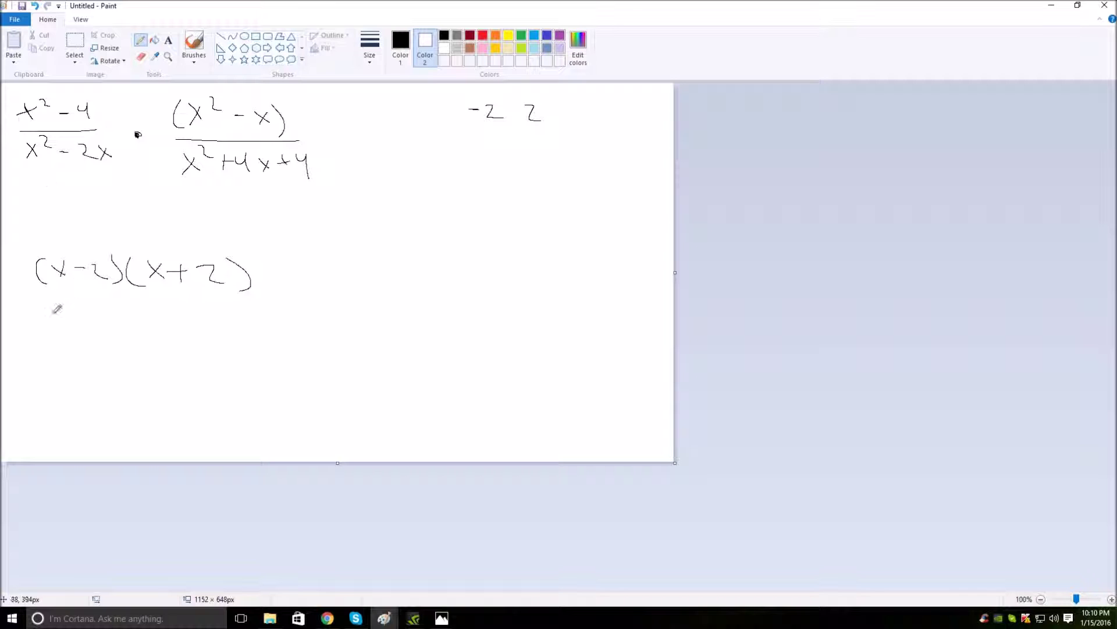
left_click_drag(48, 302, 235, 298)
mouse_move(49, 315)
left_mouse_down()
mouse_move(58, 334)
mouse_move(44, 336)
mouse_move(150, 338)
mouse_move(157, 353)
left_mouse_up()
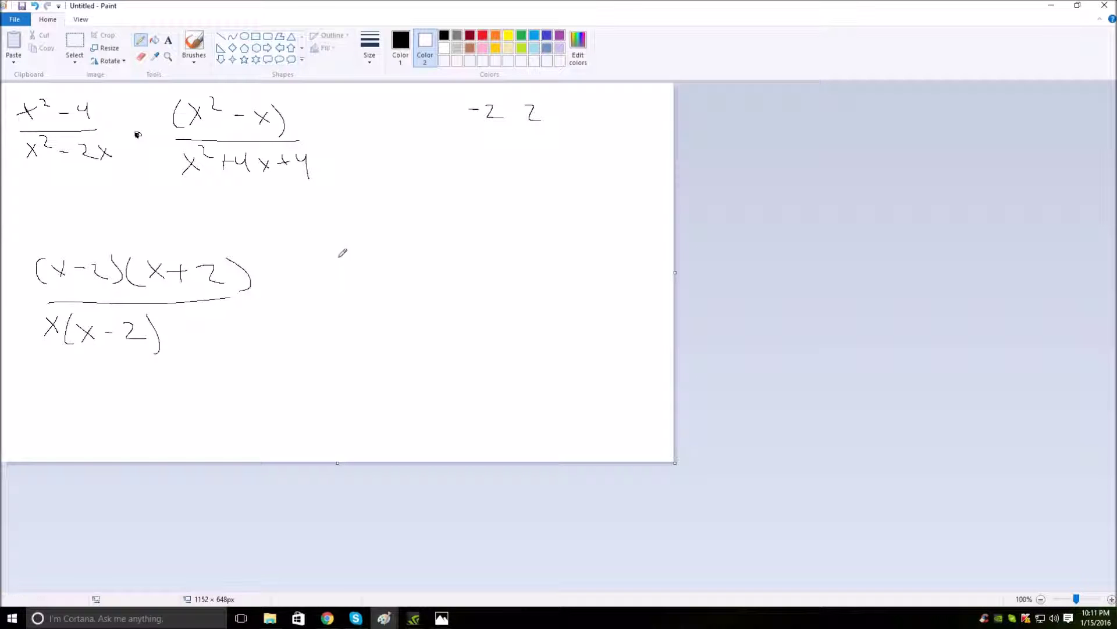
Write x(x−1) over (x+2)(x+2), noting the factor pair 2 and 2.
mouse_move(339, 257)
left_mouse_down()
mouse_move(360, 277)
mouse_move(345, 276)
left_mouse_up()
mouse_move(392, 248)
left_mouse_down()
mouse_move(390, 284)
mouse_move(441, 267)
mouse_move(473, 287)
left_mouse_up()
left_click_drag(351, 303, 529, 309)
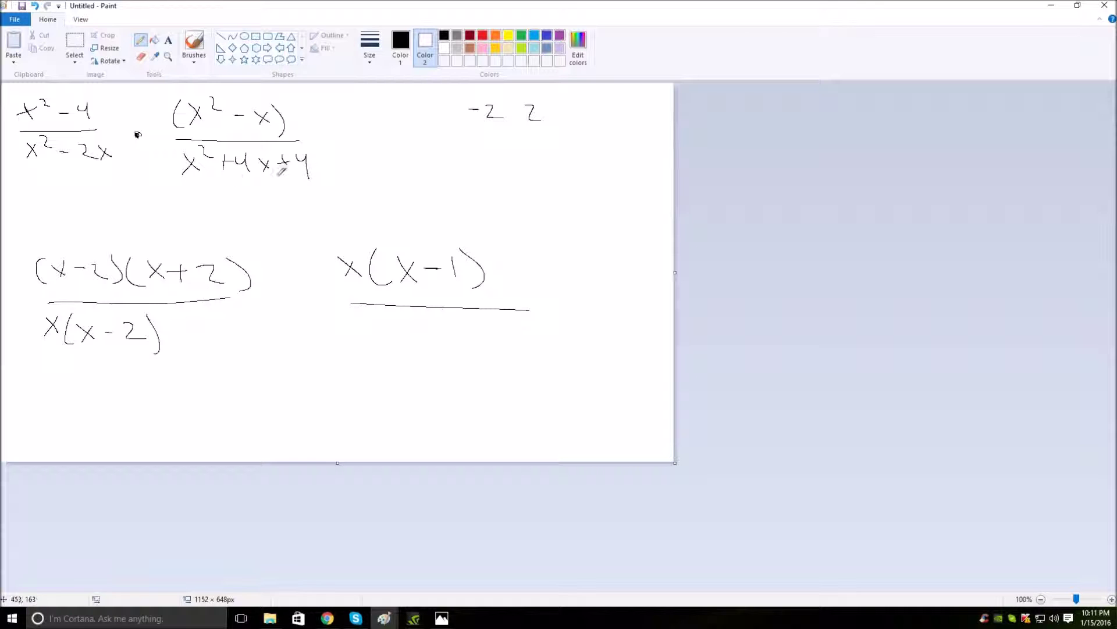
mouse_move(483, 144)
left_mouse_down()
mouse_move(508, 161)
mouse_move(543, 141)
mouse_move(549, 168)
left_mouse_up()
mouse_move(368, 317)
left_mouse_down()
mouse_move(364, 347)
mouse_move(430, 335)
left_mouse_up()
mouse_move(422, 327)
left_mouse_down()
mouse_move(421, 349)
mouse_move(445, 339)
mouse_move(487, 357)
left_mouse_up()
mouse_move(498, 338)
left_mouse_down()
mouse_move(510, 351)
mouse_move(501, 355)
mouse_move(533, 340)
mouse_move(528, 350)
mouse_move(567, 352)
mouse_move(585, 371)
left_mouse_up()
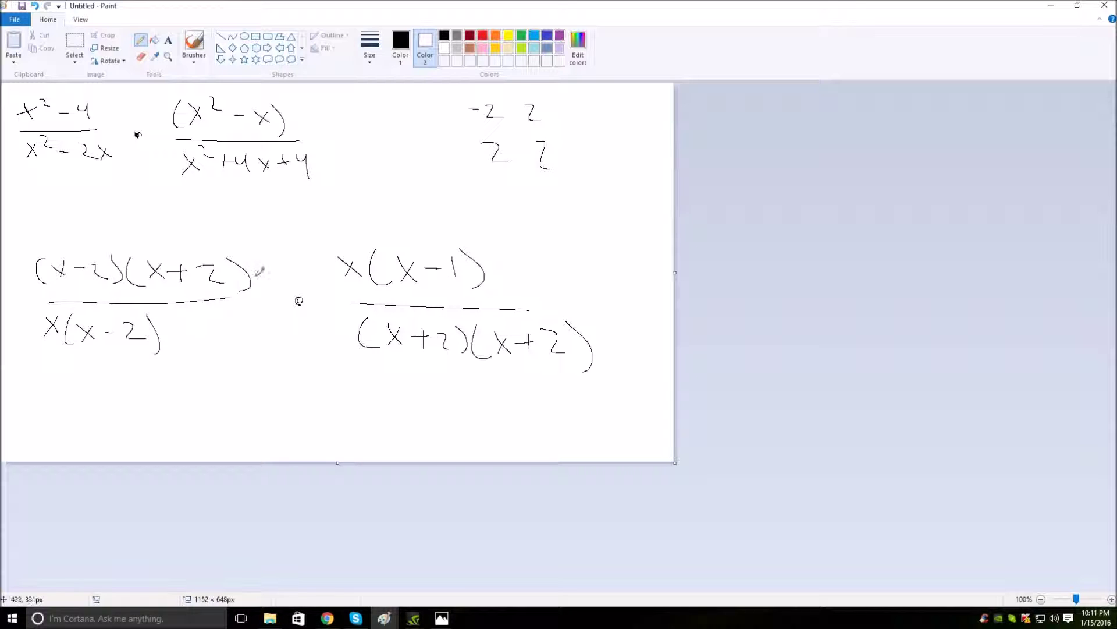
Cross out the matching (x−2), (x+2) and x factors across both fractions.
left_click_drag(43, 267, 121, 271)
left_click_drag(75, 332, 161, 330)
left_click_drag(137, 270, 225, 268)
left_click_drag(373, 338, 475, 339)
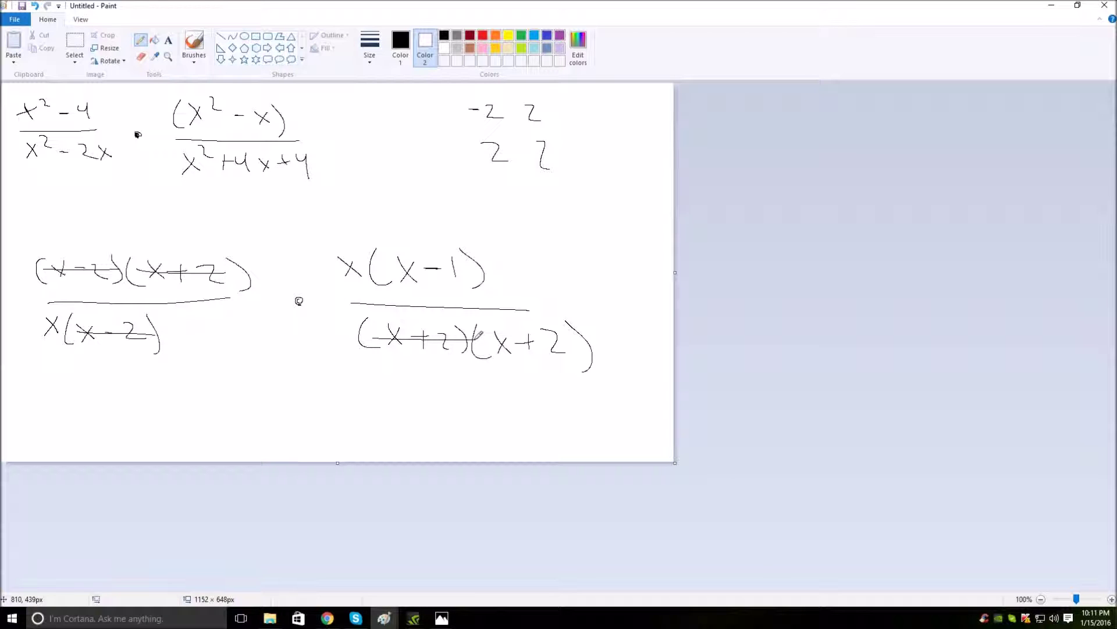
left_click_drag(36, 327, 63, 327)
left_click_drag(329, 268, 363, 266)
left_click_drag(344, 286, 438, 287)
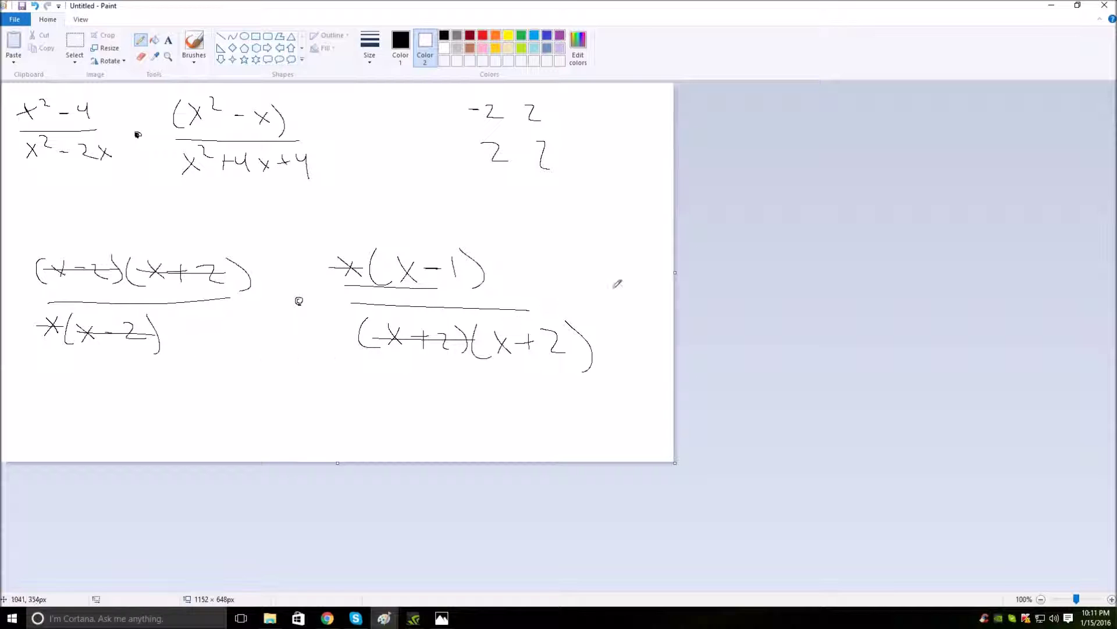
Write the final answer (x−1) over (x+2) beneath the fractions.
mouse_move(233, 334)
left_mouse_down()
mouse_move(255, 353)
mouse_move(232, 357)
left_mouse_up()
mouse_move(266, 344)
left_mouse_down()
mouse_move(291, 353)
mouse_move(308, 326)
mouse_move(315, 369)
left_mouse_up()
mouse_move(228, 326)
left_mouse_down()
mouse_move(236, 365)
mouse_move(338, 379)
left_mouse_up()
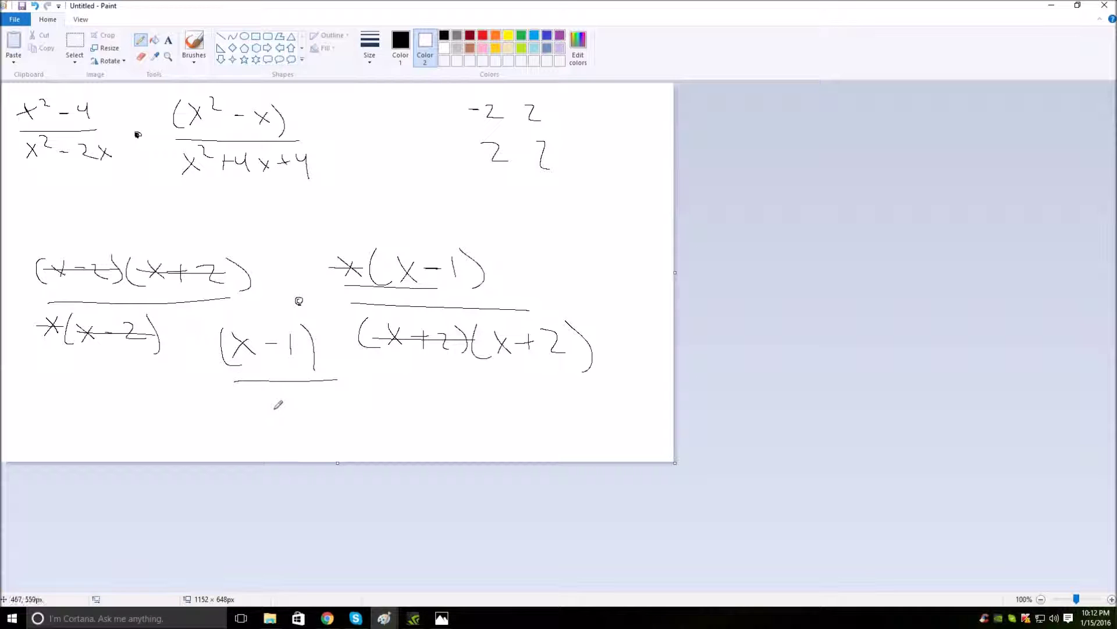
mouse_move(234, 395)
left_mouse_down()
mouse_move(248, 429)
mouse_move(295, 415)
left_mouse_up()
mouse_move(285, 407)
left_mouse_down()
mouse_move(286, 423)
mouse_move(308, 411)
mouse_move(344, 428)
left_mouse_up()
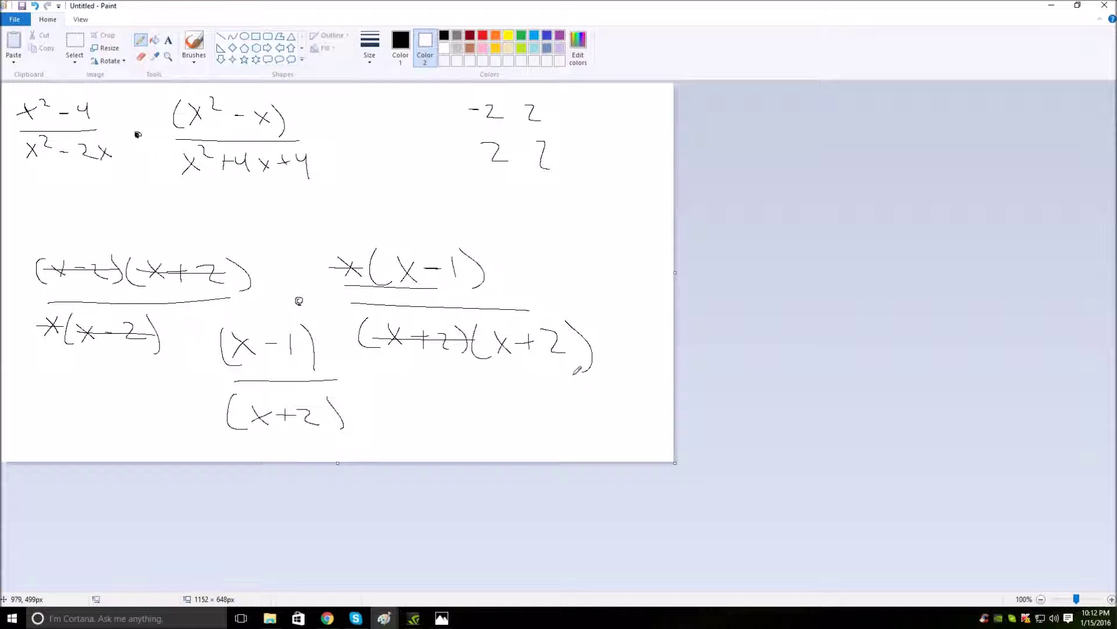